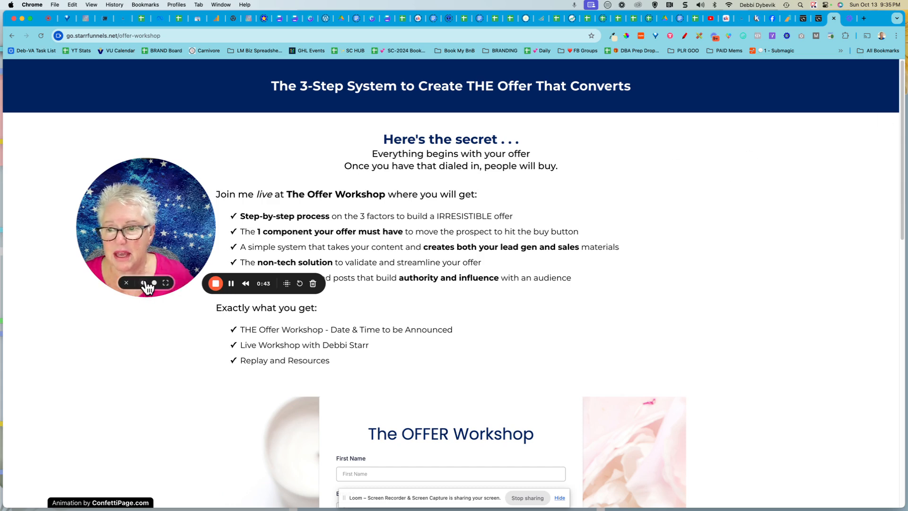
pyautogui.click(142, 284)
pyautogui.moveTo(129, 256); pyautogui.dragTo(69, 433)
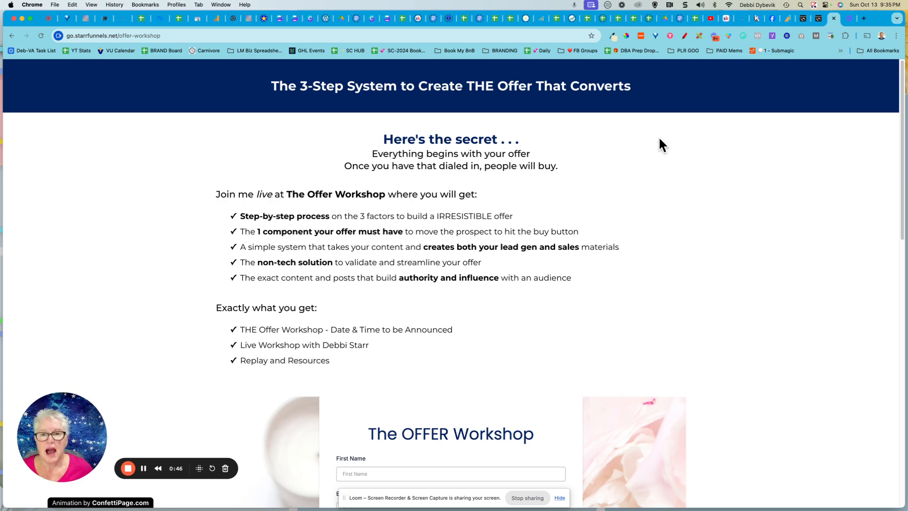
# Step: Look through the offer-workshop page from its headline to the buy options, and reload it to replay its confetti animation
pyautogui.scroll(-5, 741, 227)
pyautogui.scroll(-15, 741, 228)
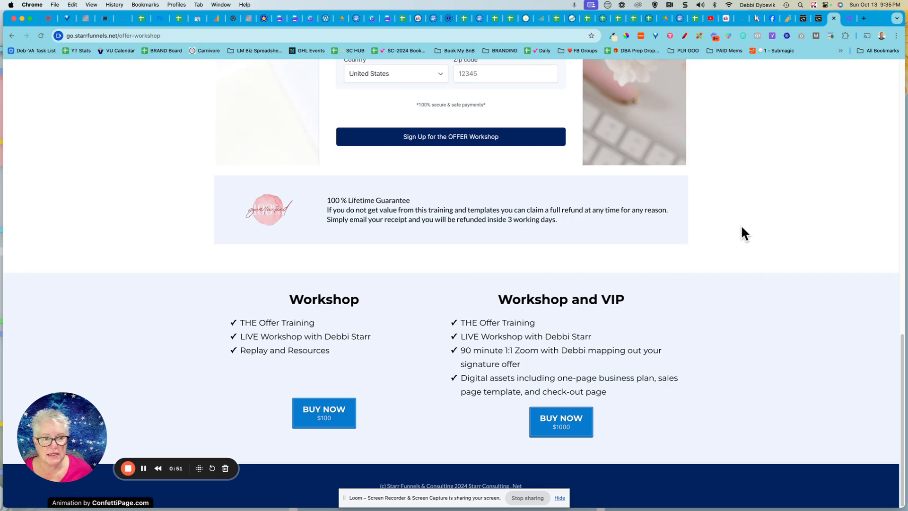
pyautogui.scroll(15, 741, 228)
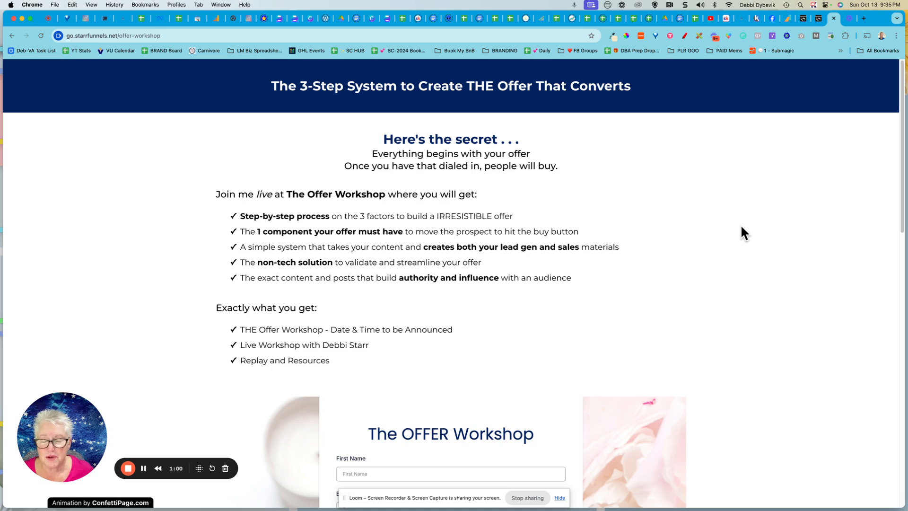
pyautogui.scroll(-4, 743, 239)
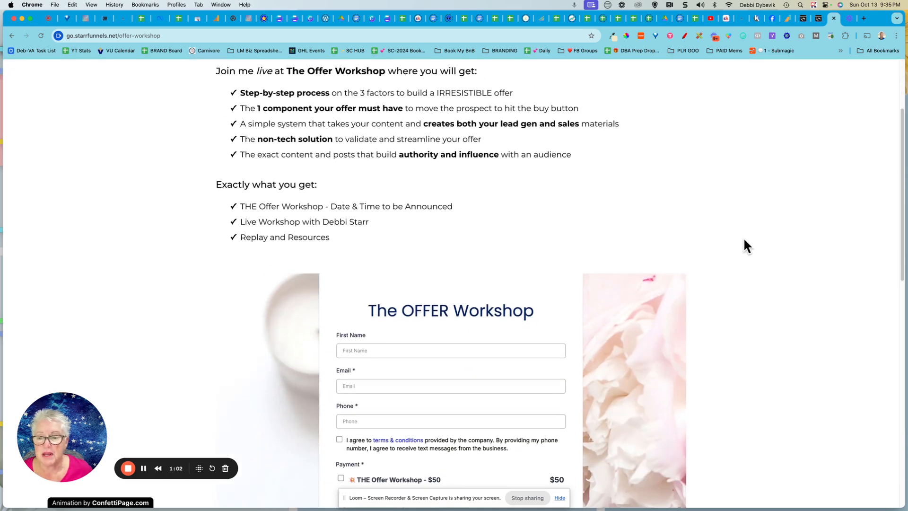
pyautogui.scroll(4, 743, 240)
pyautogui.scroll(-15, 743, 240)
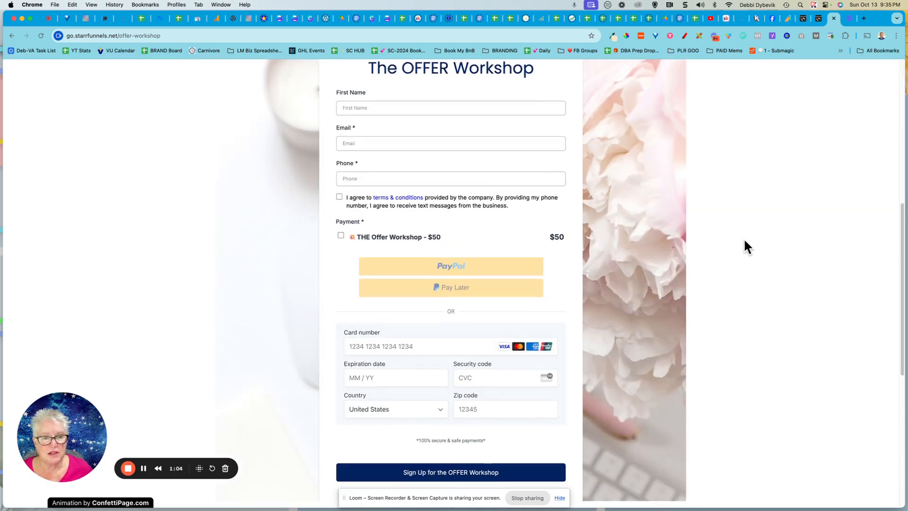
pyautogui.scroll(12, 743, 238)
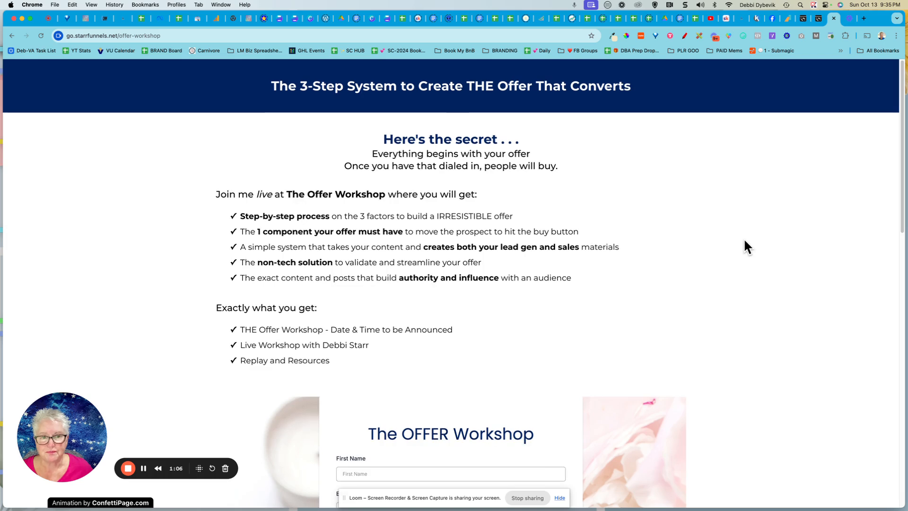
pyautogui.click(501, 35)
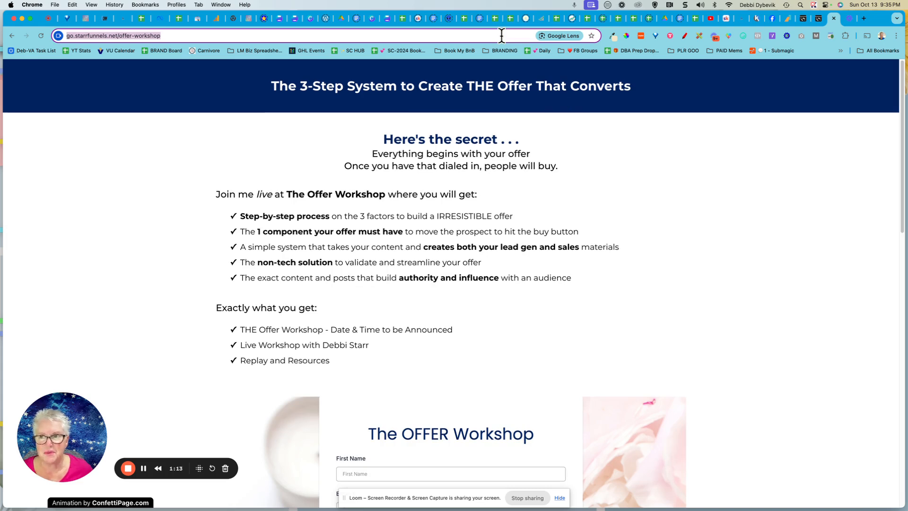
pyautogui.press('Return')
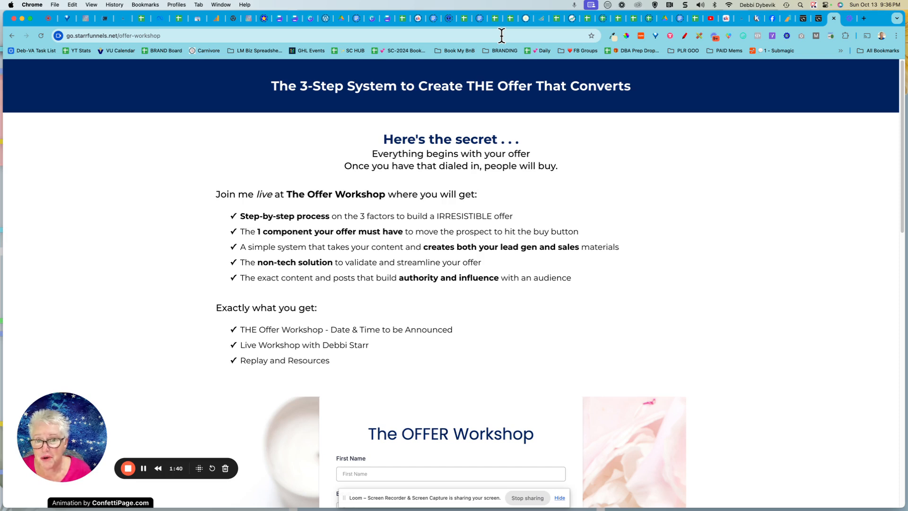
# Step: Switch to the ConfettiPage list of created confetti animations and start a new one
pyautogui.click(803, 20)
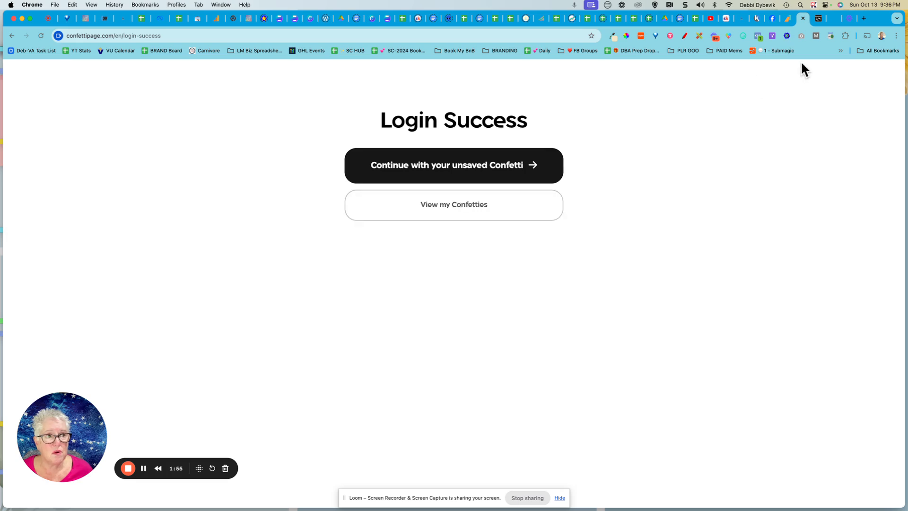
pyautogui.click(812, 17)
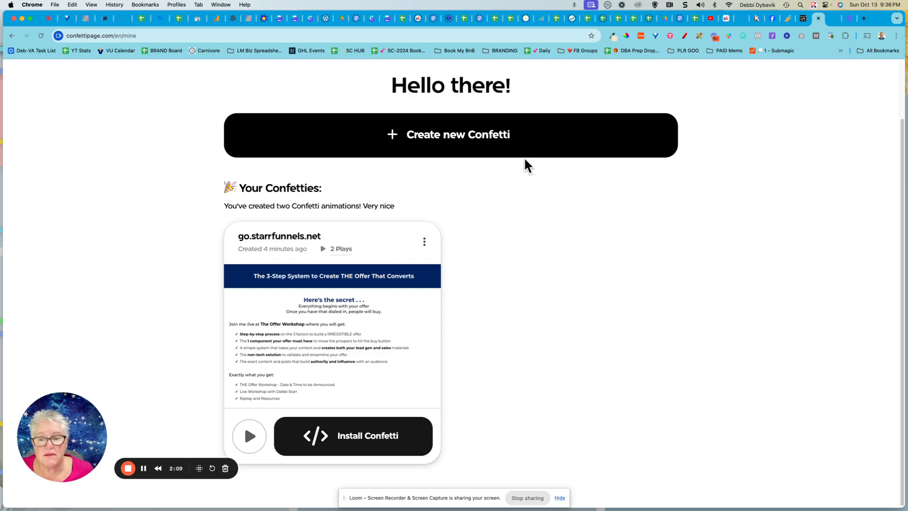
pyautogui.click(477, 142)
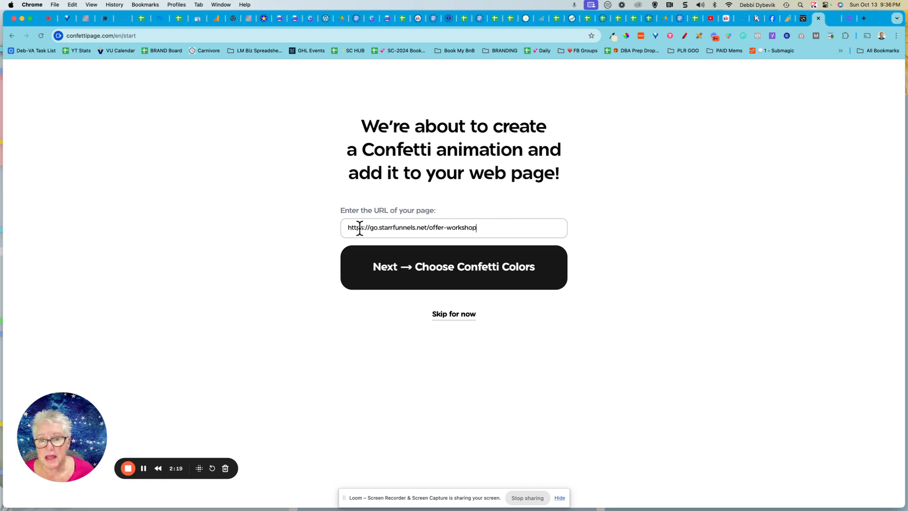
# Step: Set the confetti's page URL to starrconsulting.net and keep the suggested colors, continuing to the animation choice
pyautogui.moveTo(359, 228); pyautogui.dragTo(426, 228)
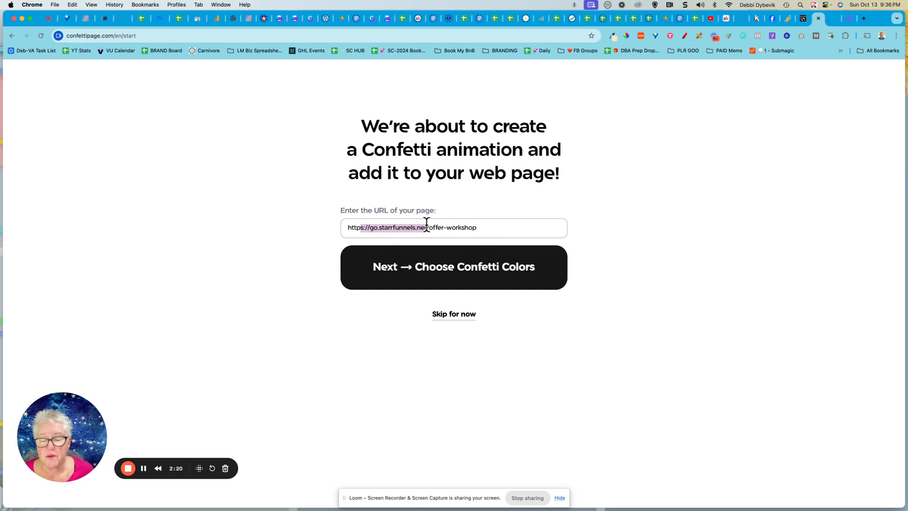
pyautogui.tripleClick(494, 228)
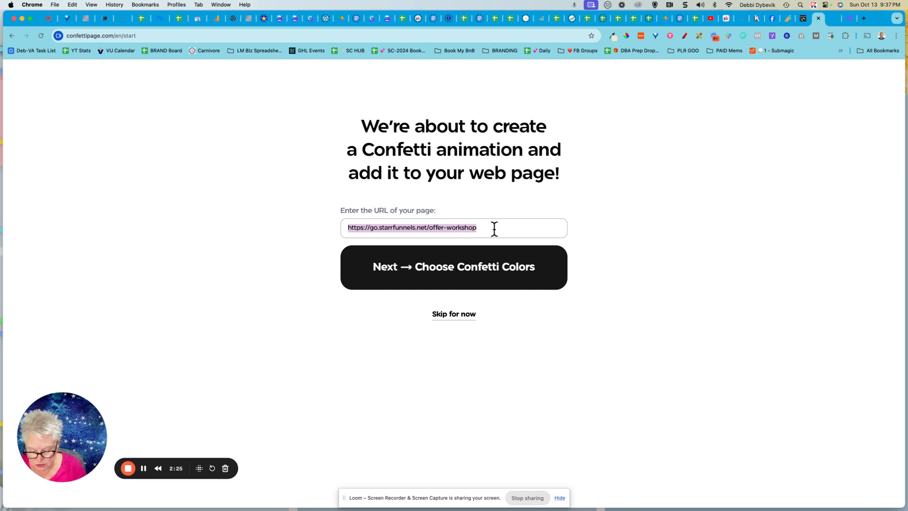
pyautogui.write('starrconsulting.net')
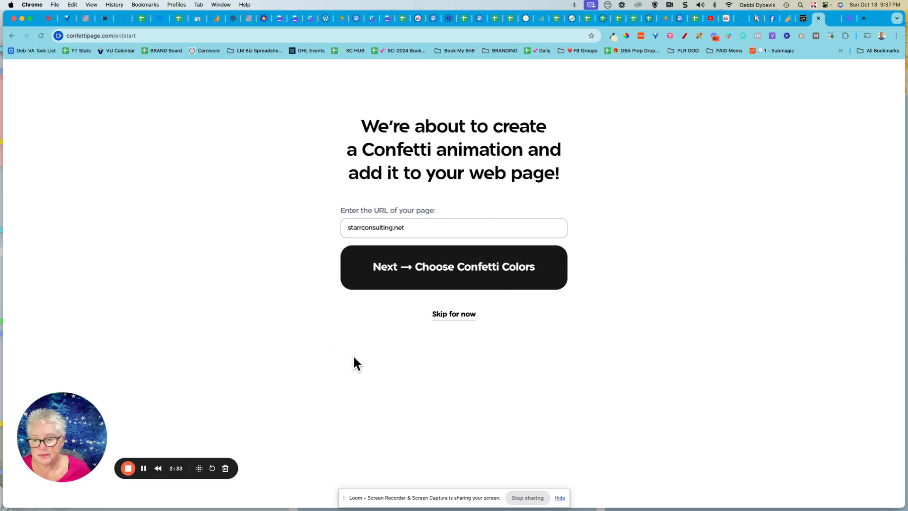
pyautogui.click(462, 270)
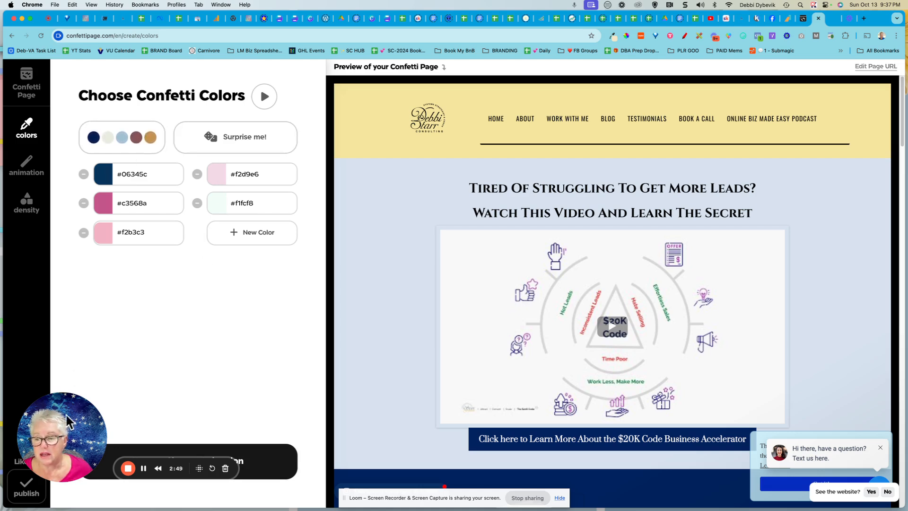
pyautogui.moveTo(69, 401); pyautogui.dragTo(76, 321)
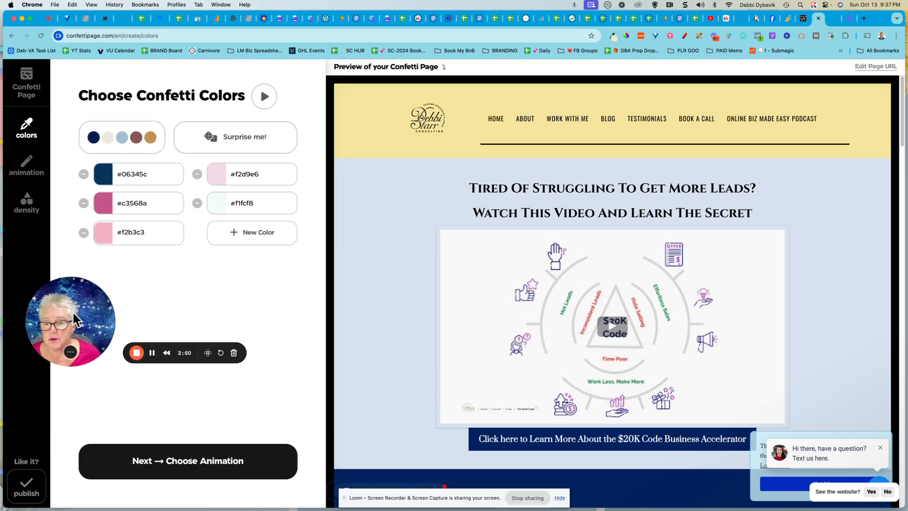
pyautogui.click(171, 464)
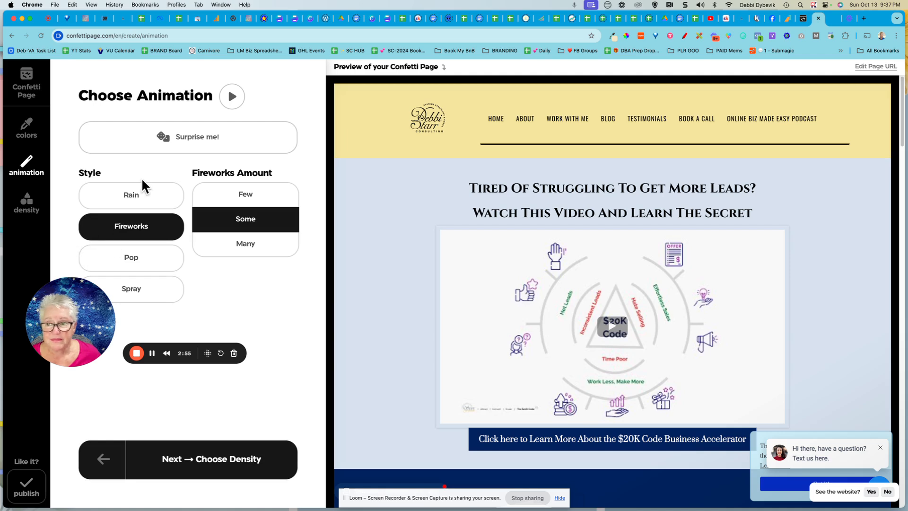
# Step: Preview the Rain, Fireworks, Pop and Spray confetti styles on the page
pyautogui.click(137, 196)
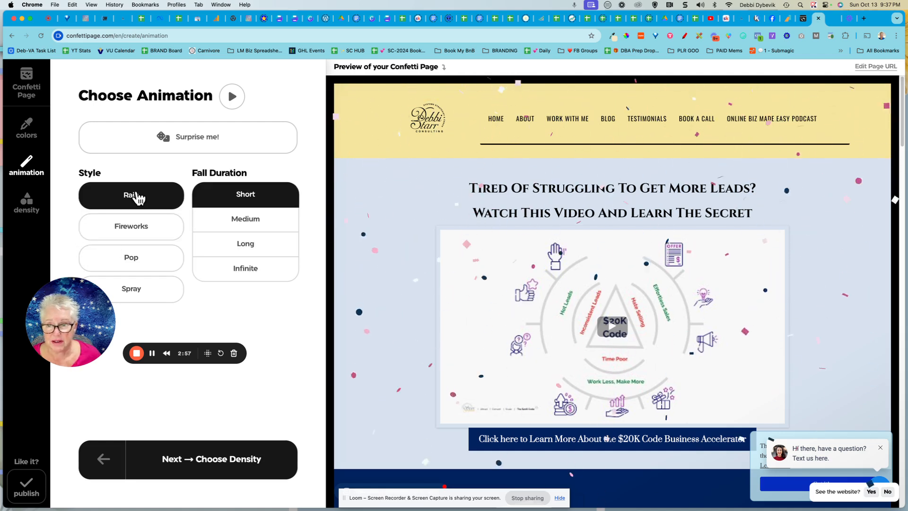
pyautogui.click(140, 231)
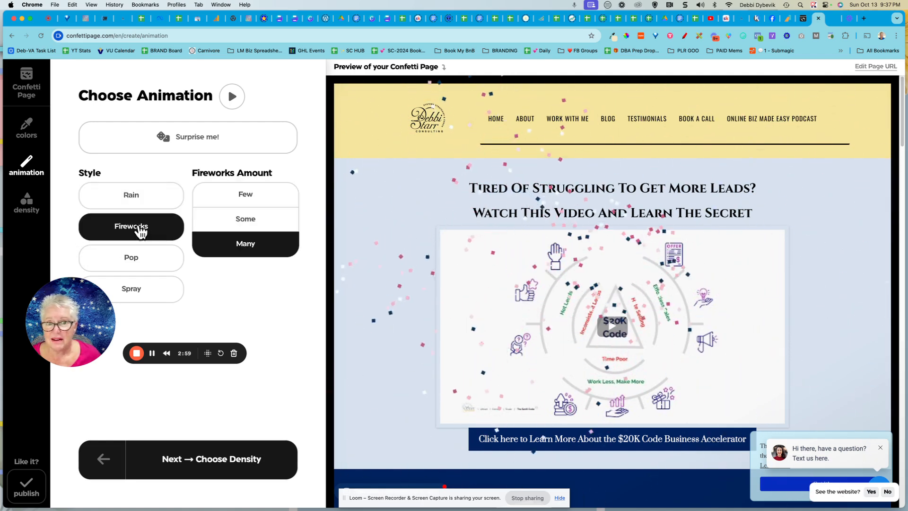
pyautogui.click(141, 261)
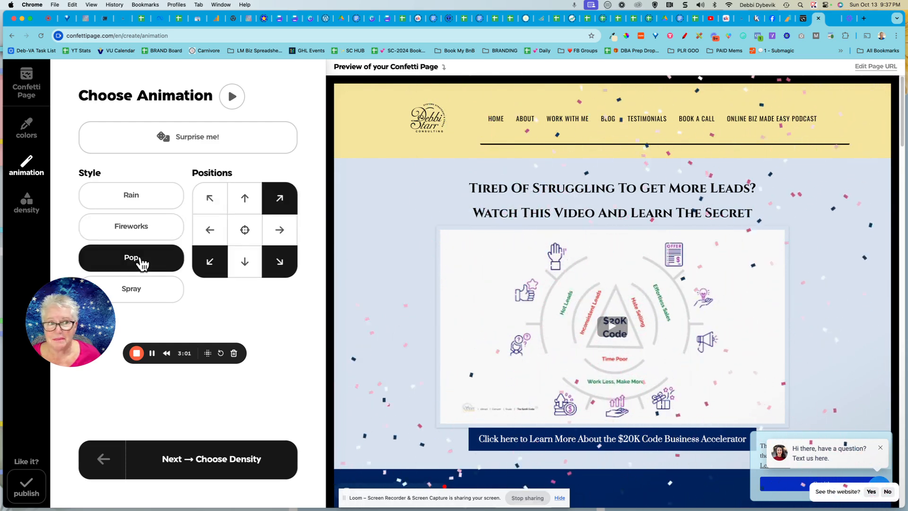
pyautogui.click(139, 297)
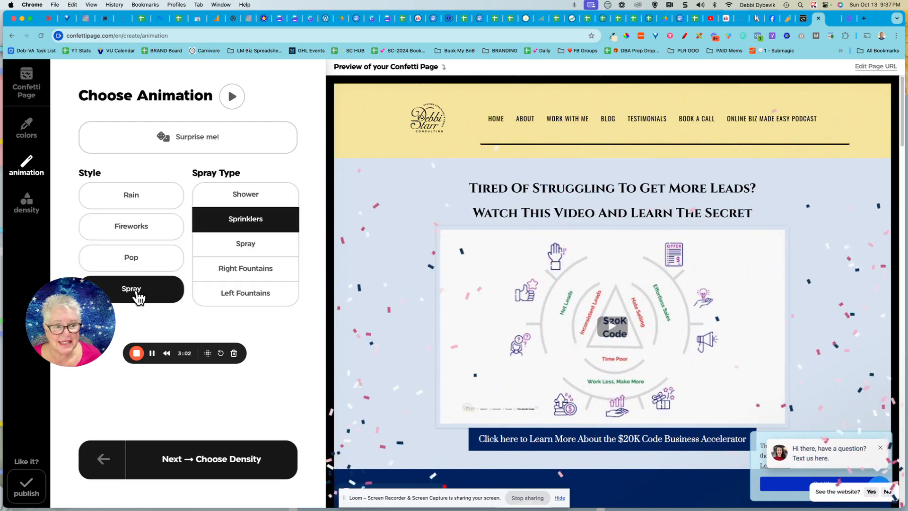
# Step: Choose the Fireworks animation style, try the Many amount, and set the fireworks amount to Some
pyautogui.click(150, 238)
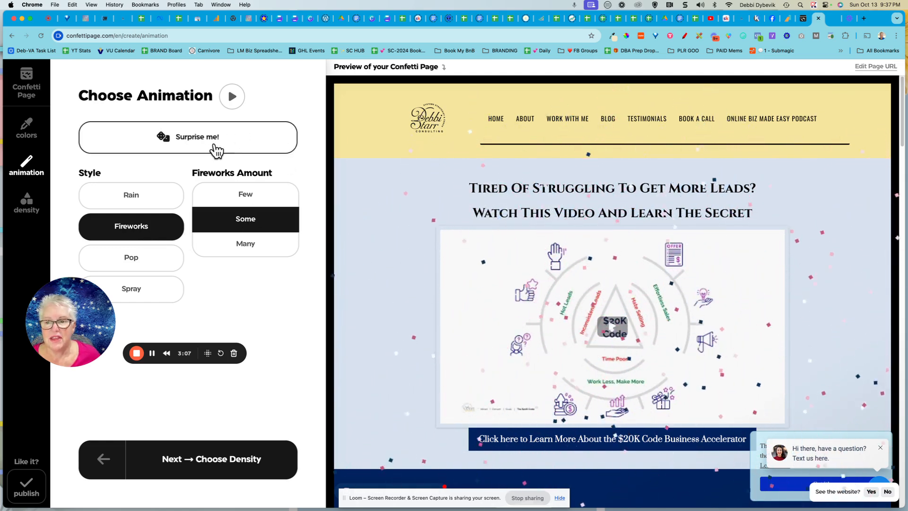
pyautogui.click(257, 252)
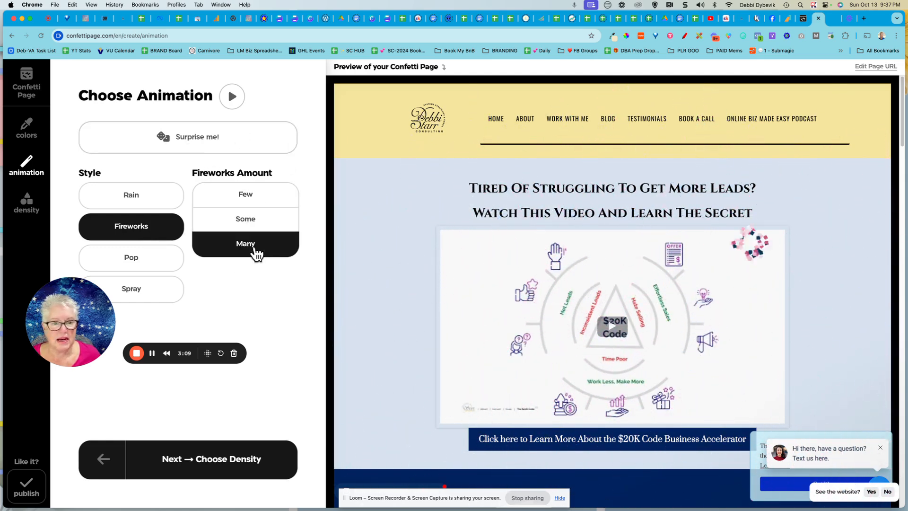
pyautogui.click(257, 223)
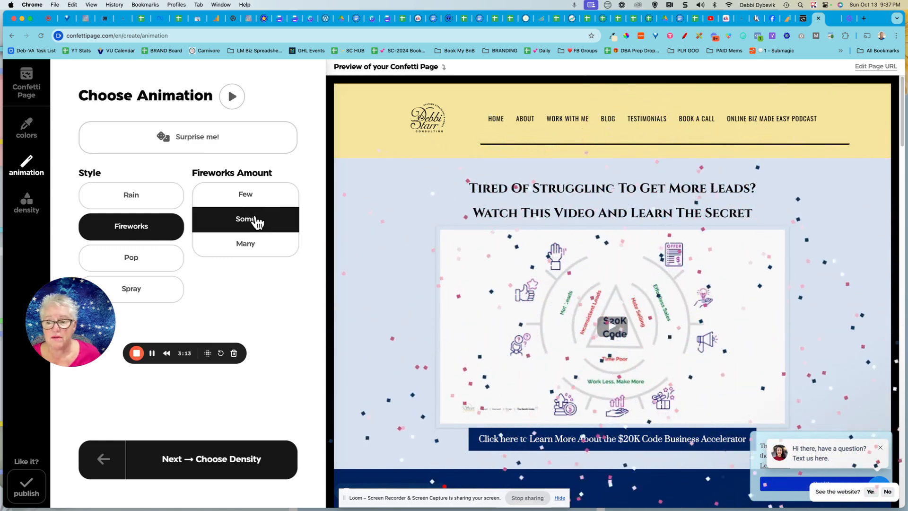
# Step: Keep the preset density and size, proceed to publishing, and choose the free confetti code with watermark
pyautogui.click(209, 467)
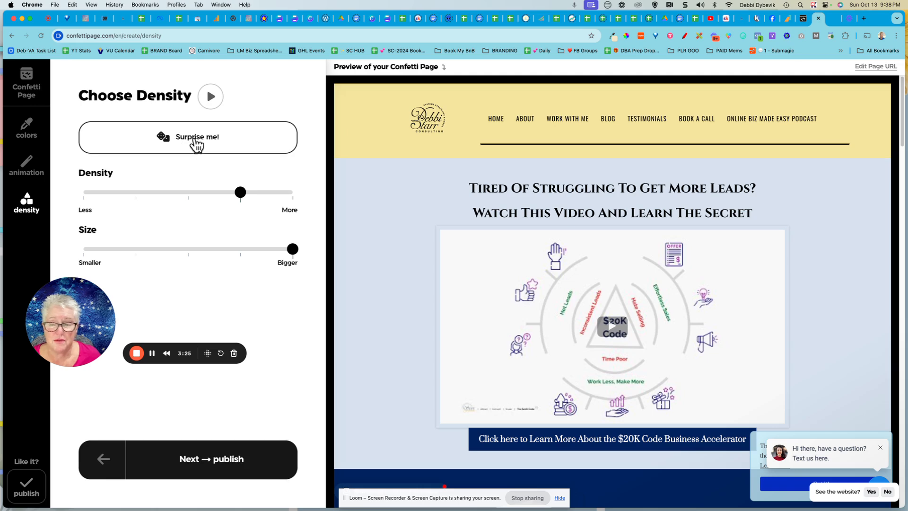
pyautogui.click(213, 464)
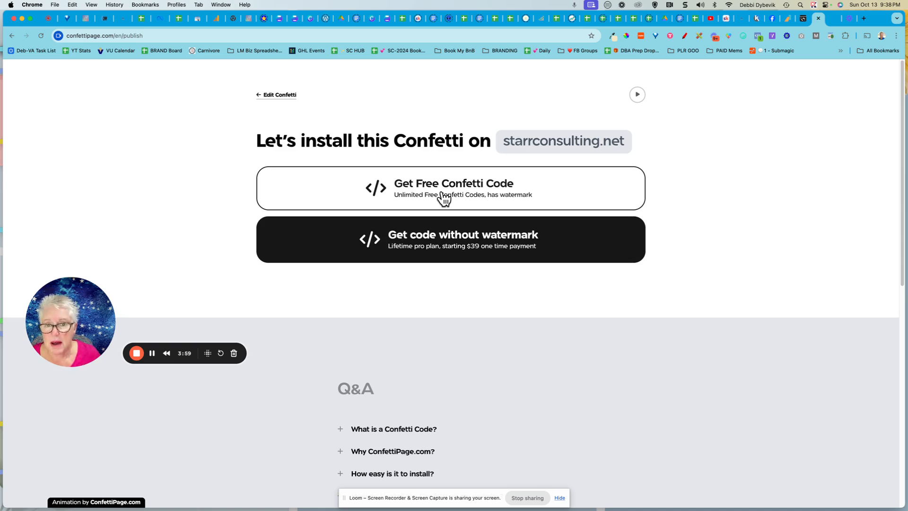
pyautogui.click(490, 198)
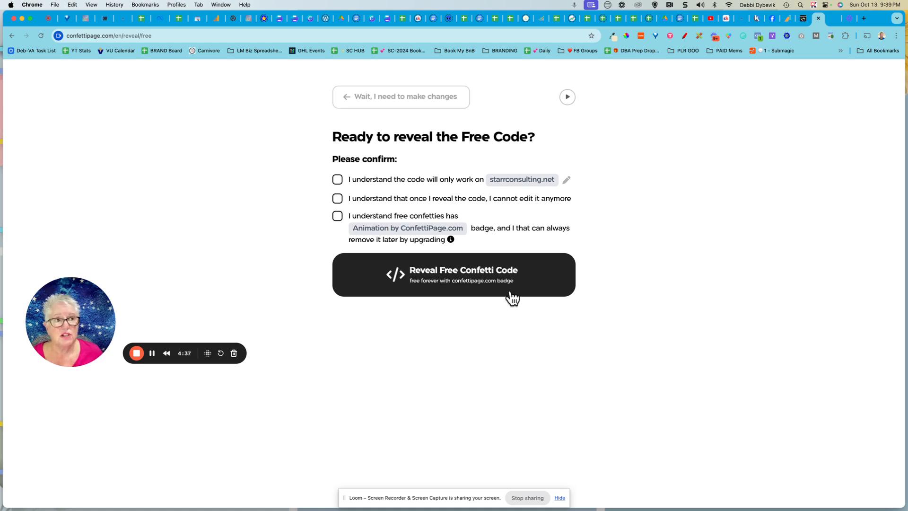
# Step: Switch to the Starr Consulting funnel builder and open The Offer funnel's first Sales Page step for editing
pyautogui.click(738, 18)
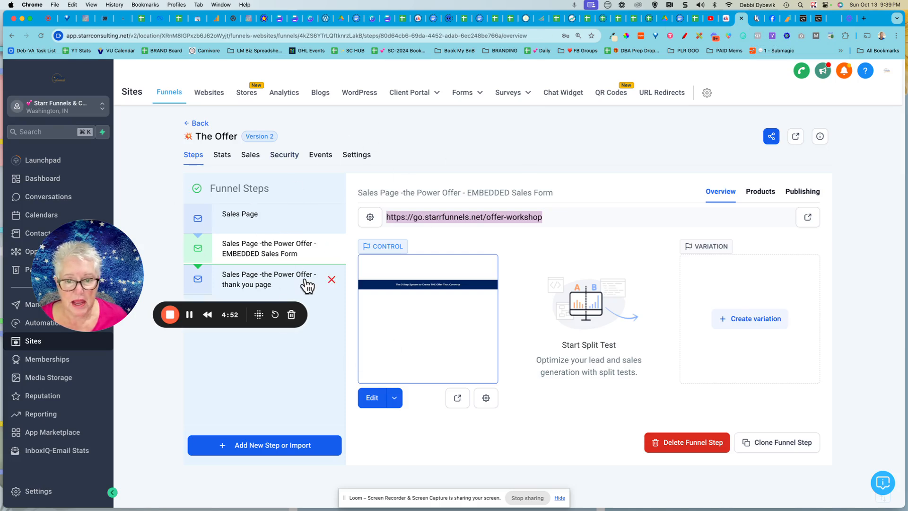
pyautogui.click(259, 284)
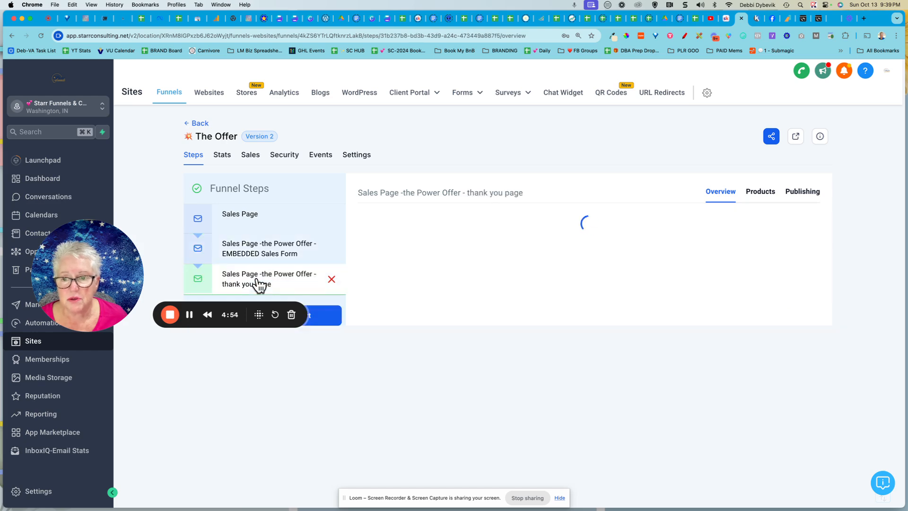
pyautogui.click(249, 215)
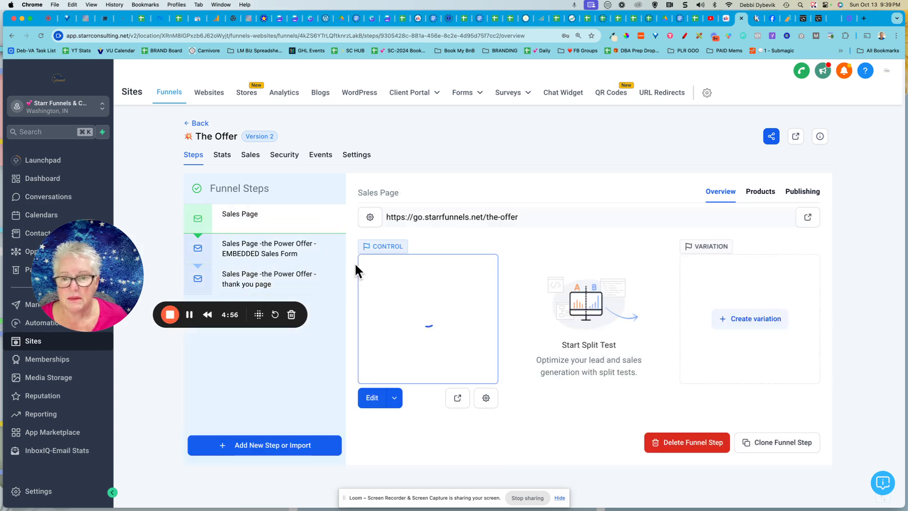
pyautogui.click(373, 398)
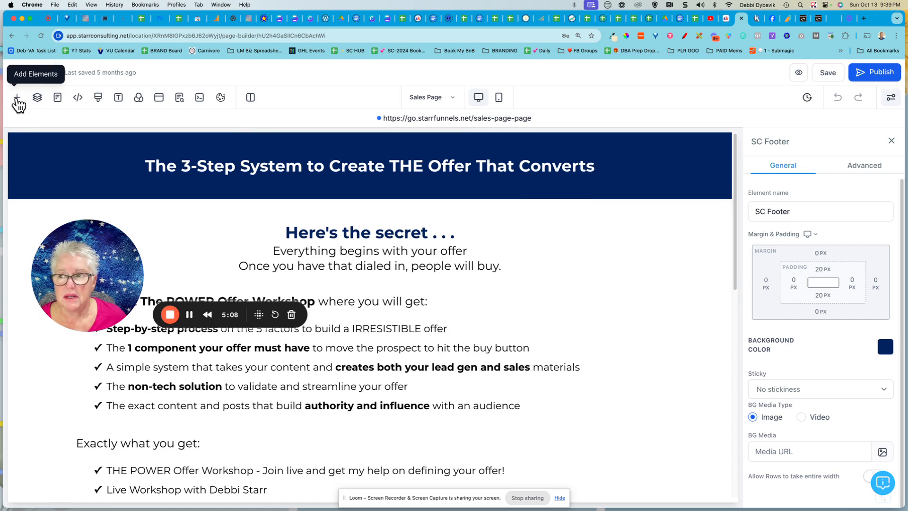
# Step: Add a custom Code element above the "Here's the secret" headline on the Sales Page
pyautogui.click(17, 97)
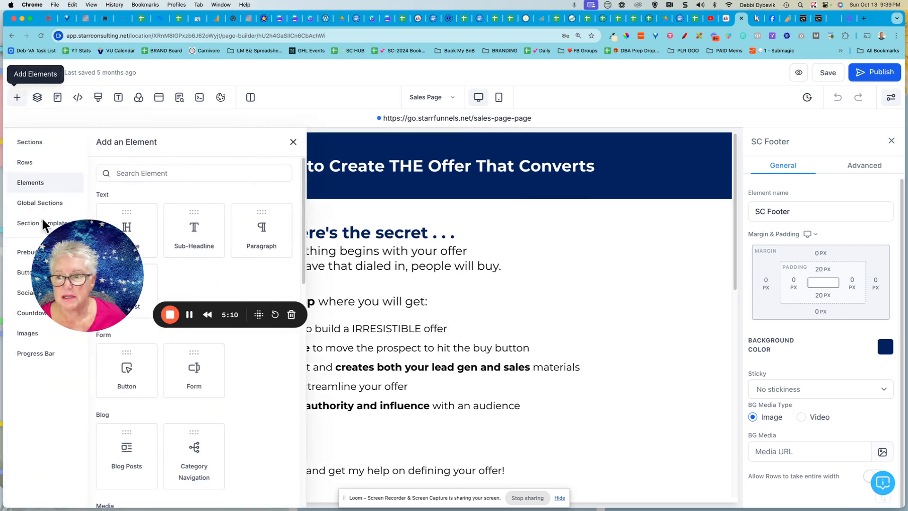
pyautogui.moveTo(87, 274); pyautogui.dragTo(714, 461)
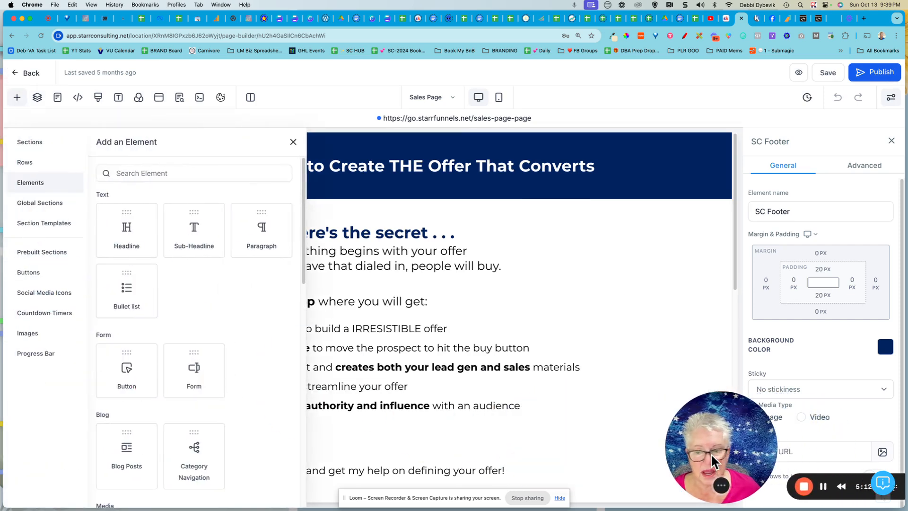
pyautogui.scroll(-5, 194, 300)
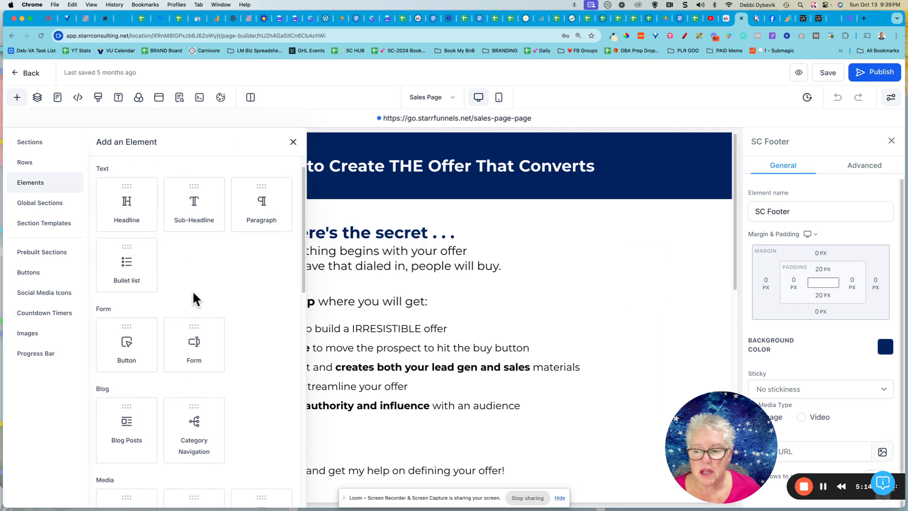
pyautogui.scroll(-5, 194, 300)
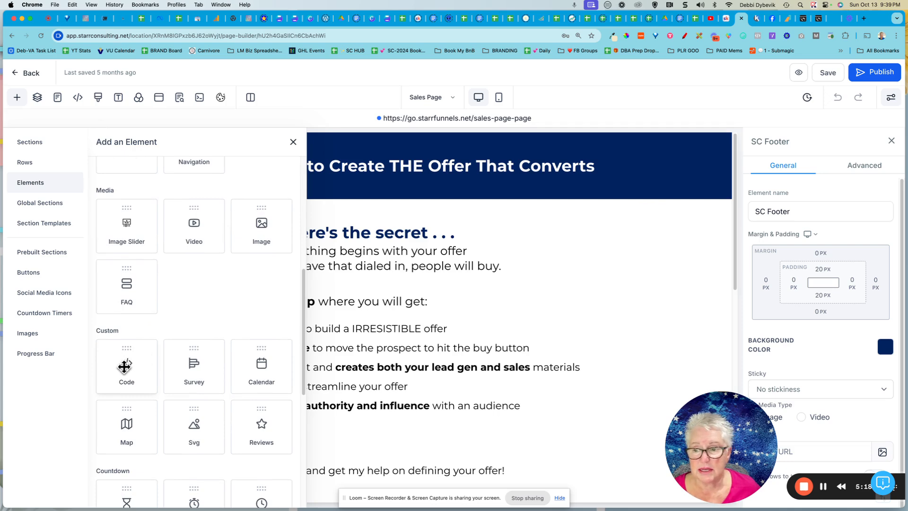
pyautogui.click(127, 362)
pyautogui.moveTo(126, 362); pyautogui.dragTo(414, 209)
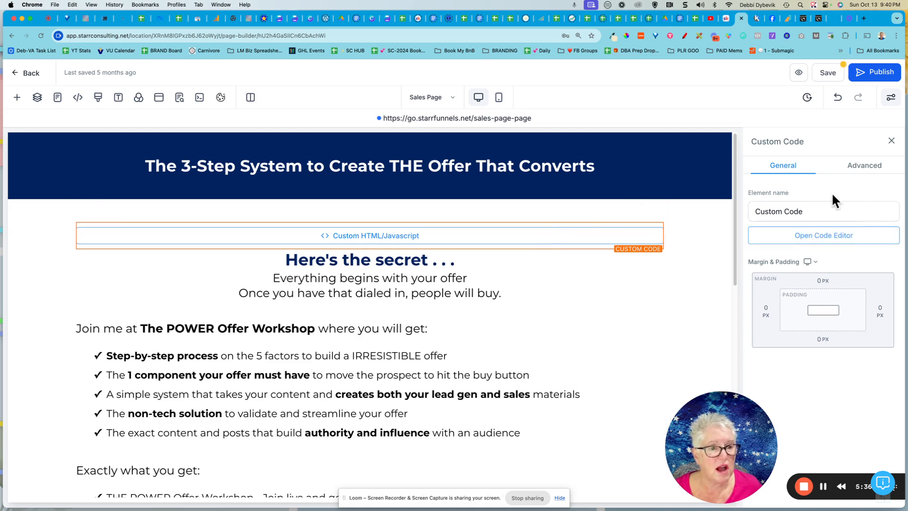
pyautogui.click(873, 246)
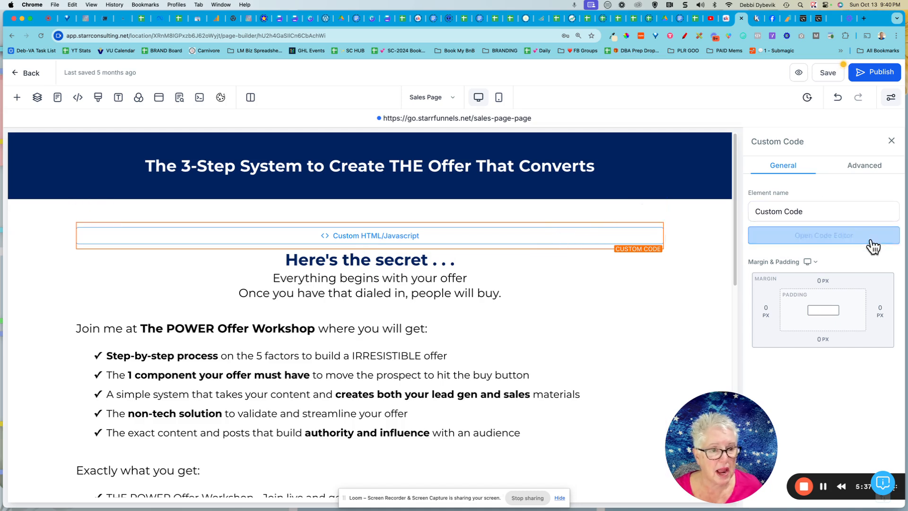
pyautogui.click(832, 243)
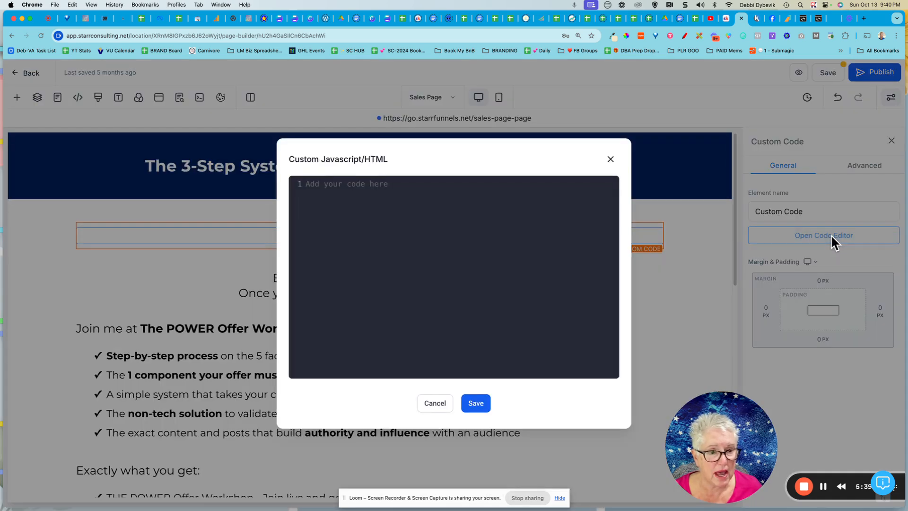
pyautogui.rightClick(411, 191)
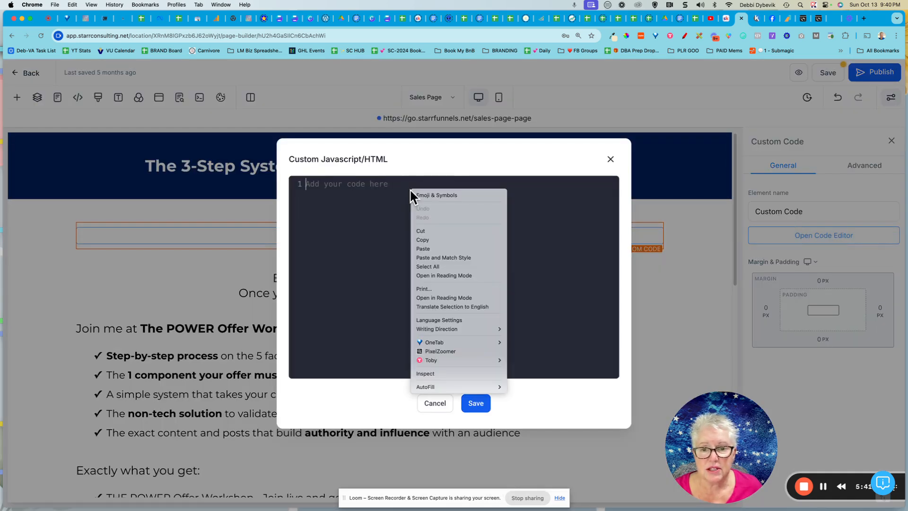
pyautogui.click(426, 248)
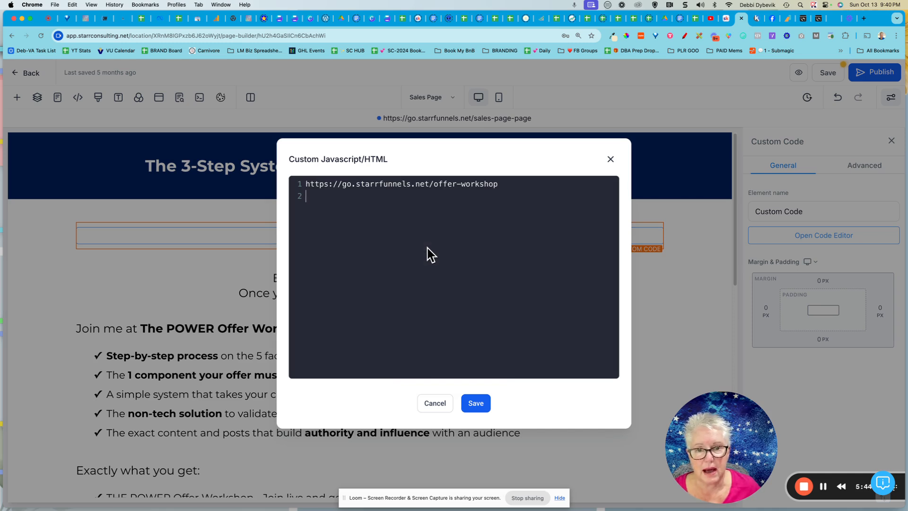
pyautogui.moveTo(504, 188); pyautogui.dragTo(296, 187)
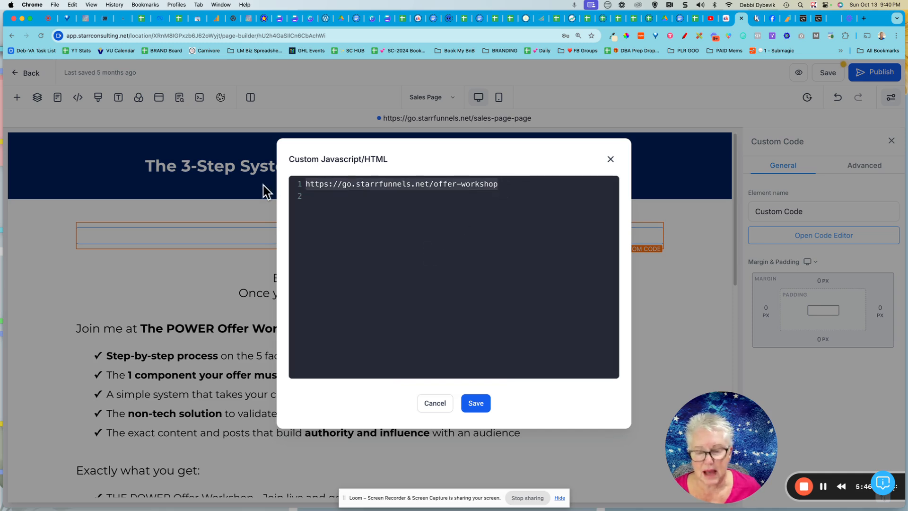
pyautogui.press('BackSpace')
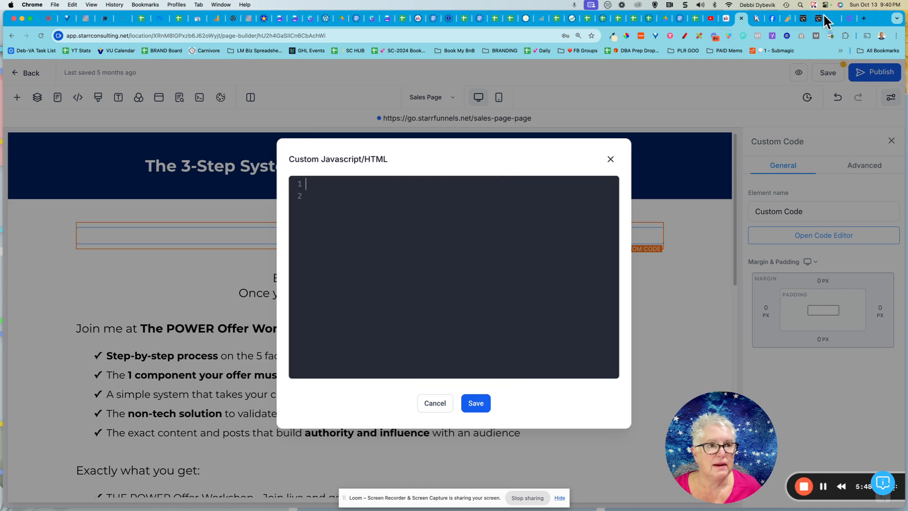
# Step: Look for the free confetti code on the open ConfettiPage pages, return to the page builder, and close the code editor
pyautogui.click(802, 19)
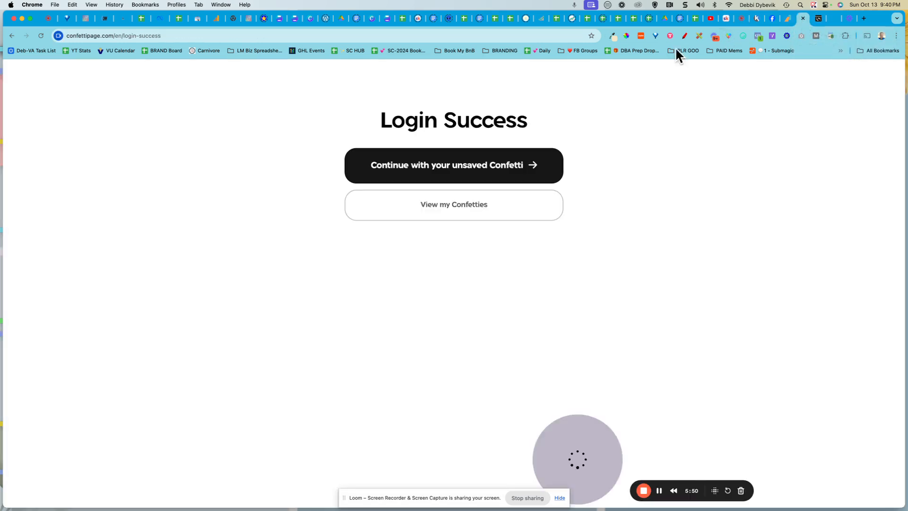
pyautogui.click(819, 19)
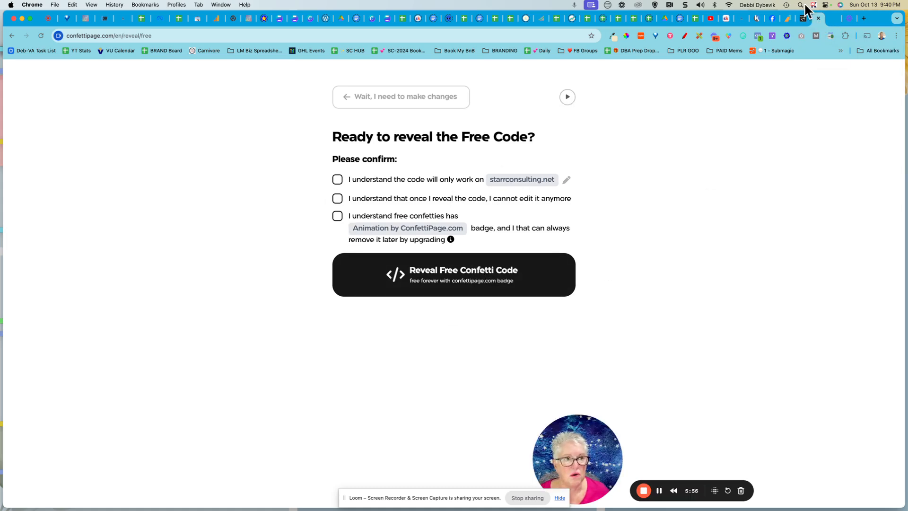
pyautogui.click(741, 19)
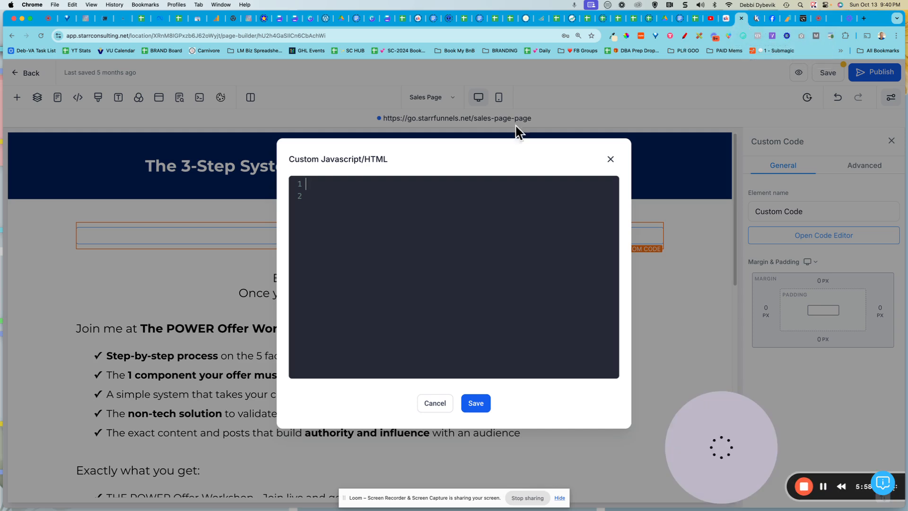
pyautogui.click(611, 159)
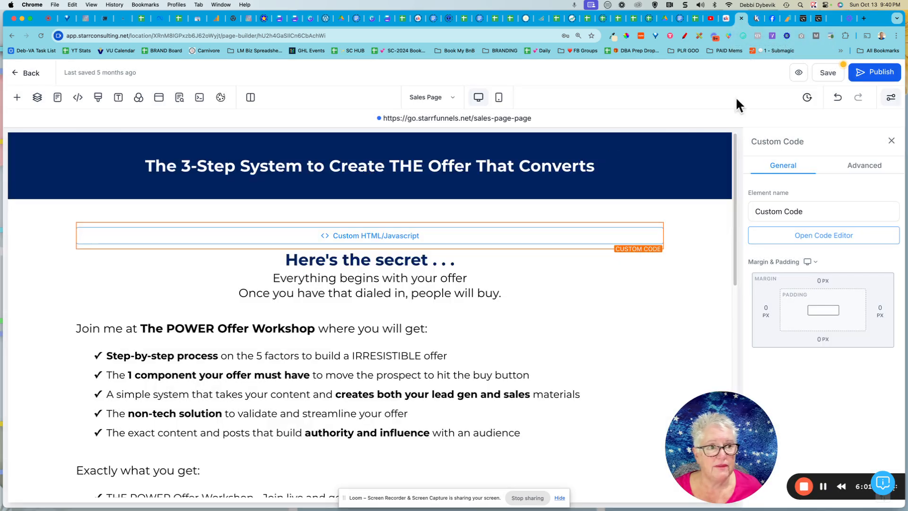
# Step: Leave the Sales Page without saving and open the "Sales Page -the Power Offer - EMBEDDED Sales Form" step for editing
pyautogui.click(15, 72)
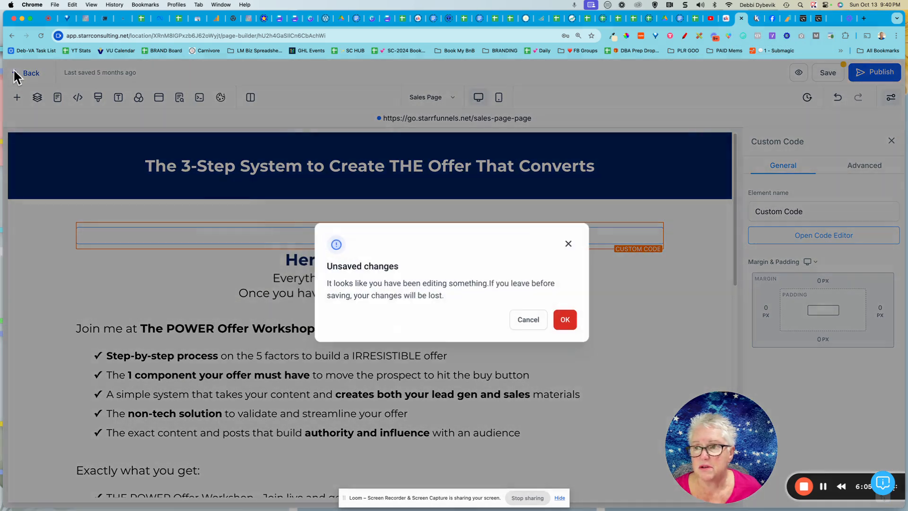
pyautogui.click(566, 321)
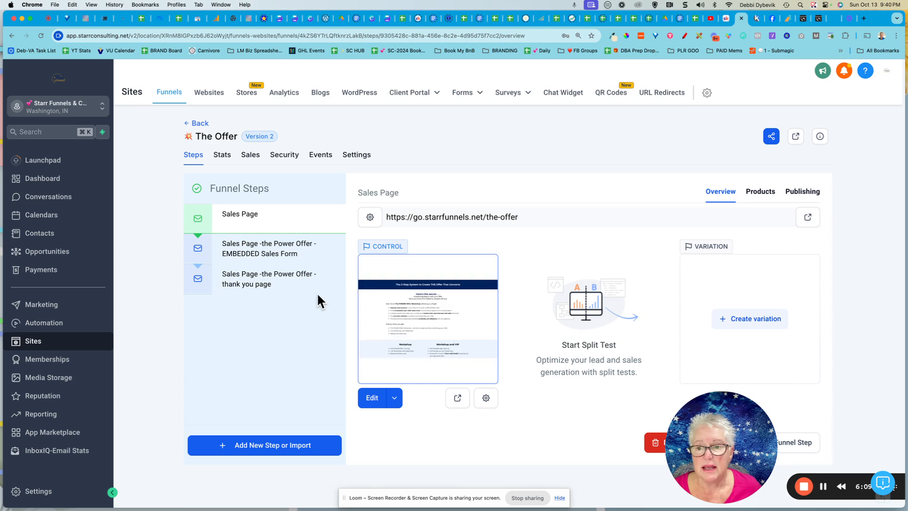
pyautogui.click(275, 250)
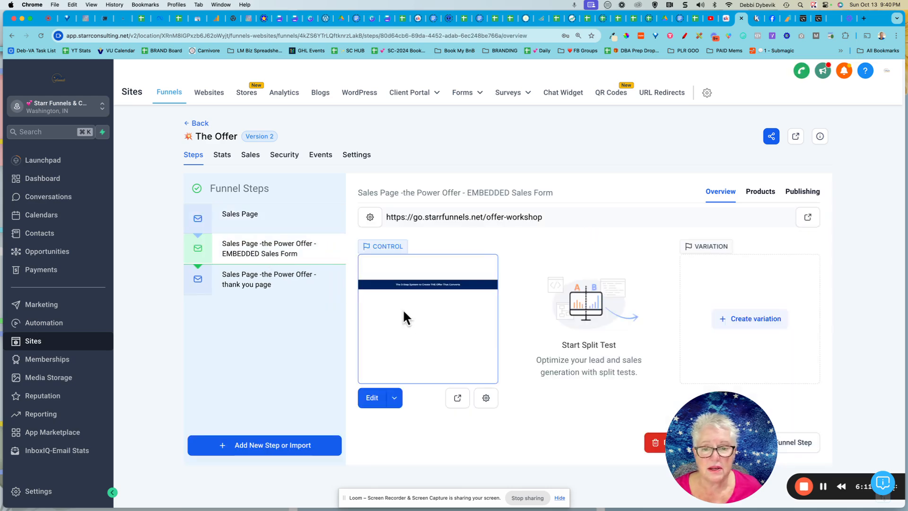
pyautogui.click(372, 397)
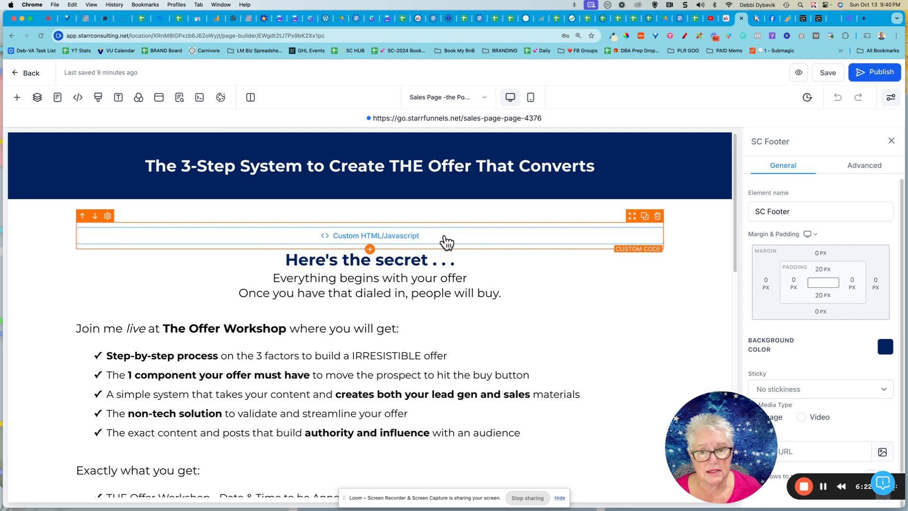
# Step: Open the code of the custom code element above the headline, review the ConfettiPage script, and save it
pyautogui.click(446, 242)
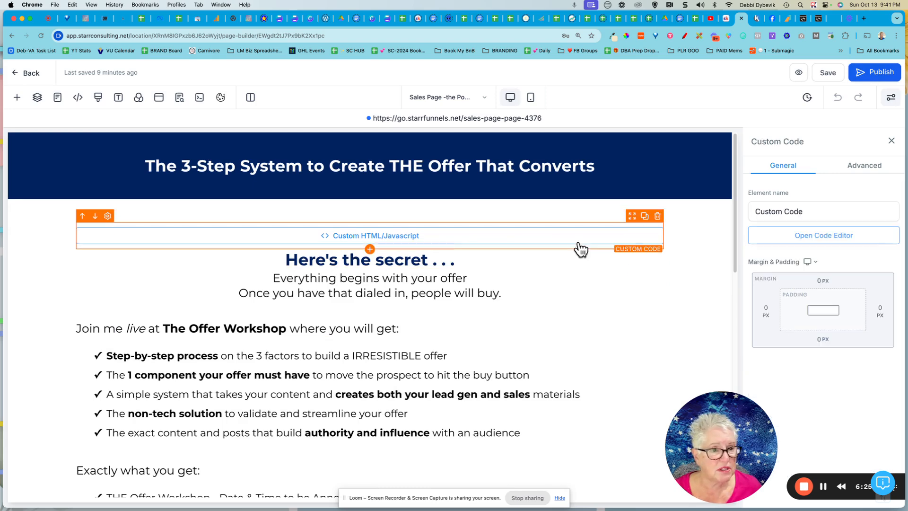
pyautogui.click(832, 242)
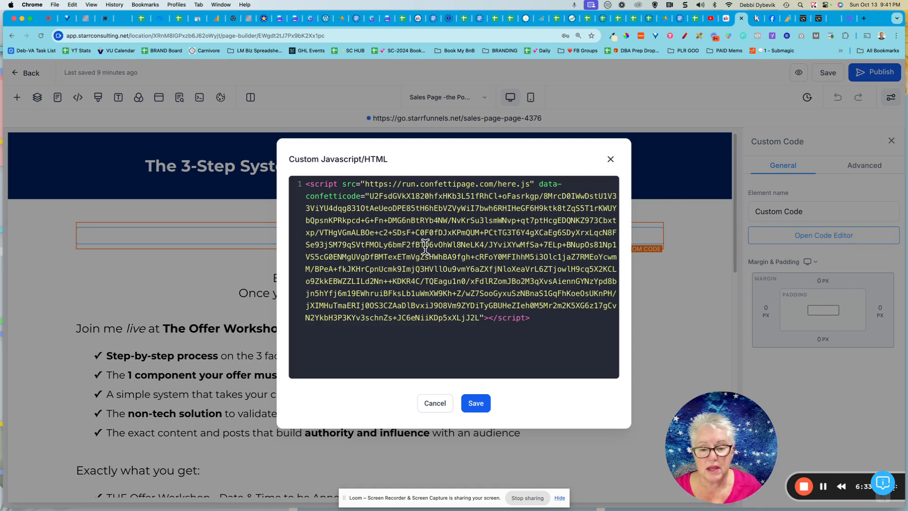
pyautogui.click(475, 404)
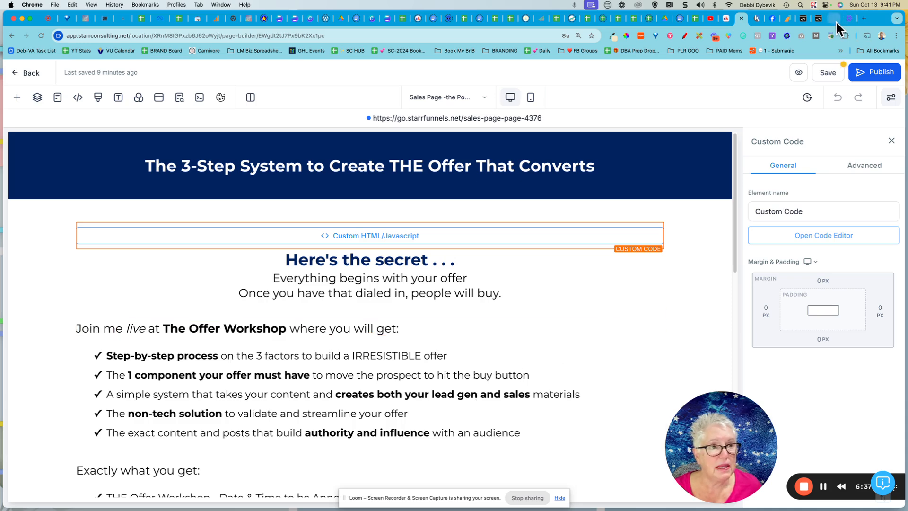
# Step: Switch to the live offer-workshop page and reload it to view the confetti animation
pyautogui.click(834, 18)
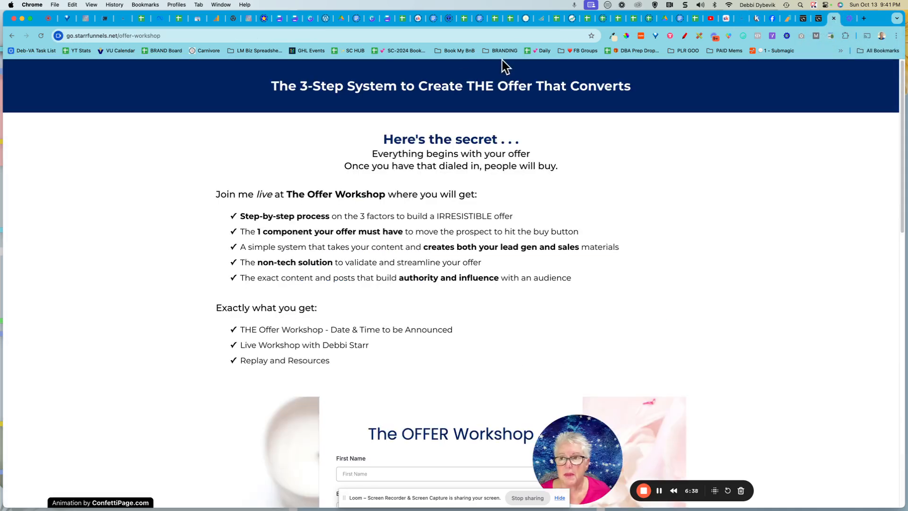
pyautogui.click(327, 35)
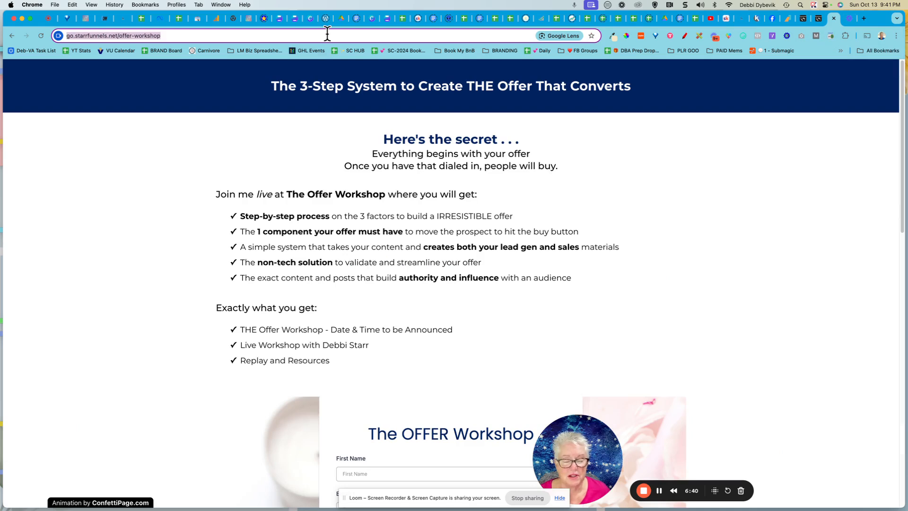
pyautogui.press('Return')
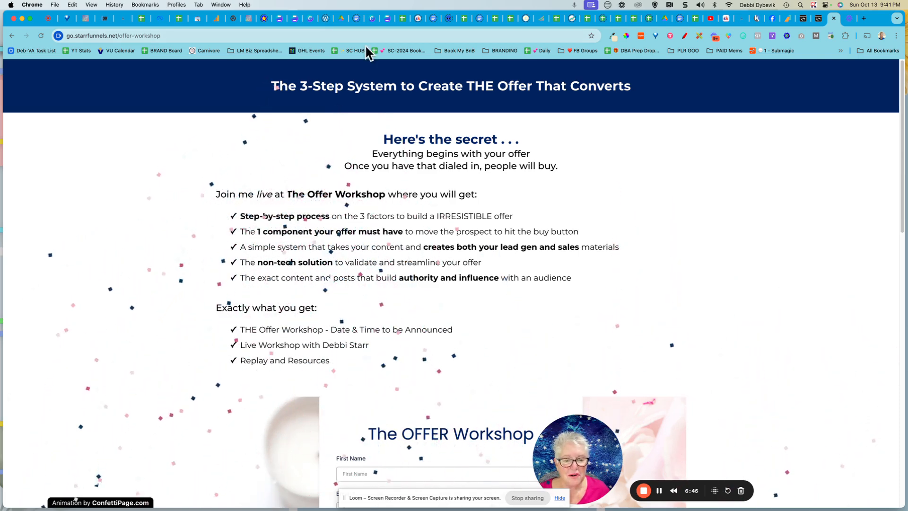
pyautogui.moveTo(569, 423); pyautogui.dragTo(444, 224)
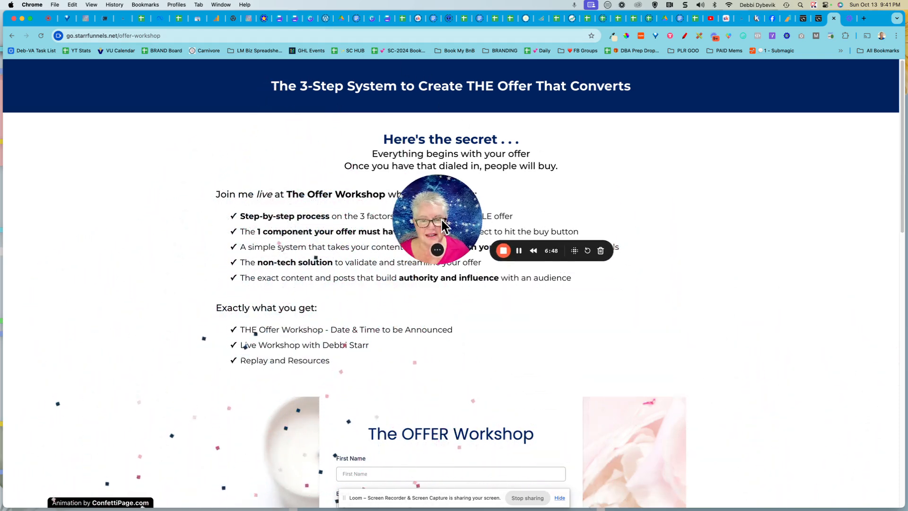
pyautogui.moveTo(438, 255)
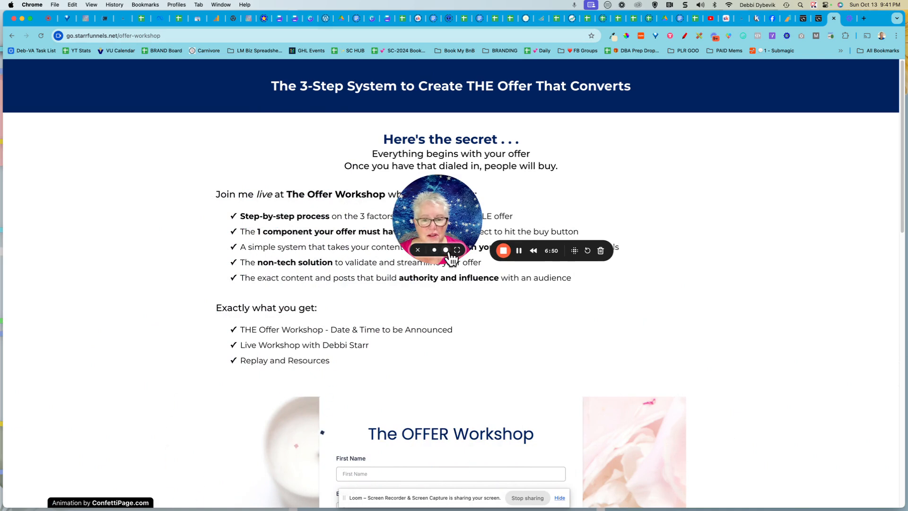
pyautogui.click(445, 250)
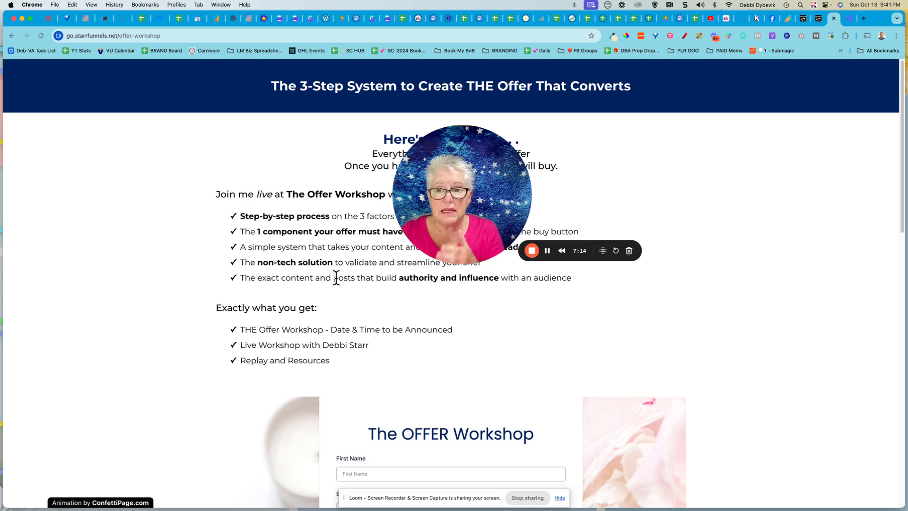
pyautogui.moveTo(458, 208); pyautogui.dragTo(679, 166)
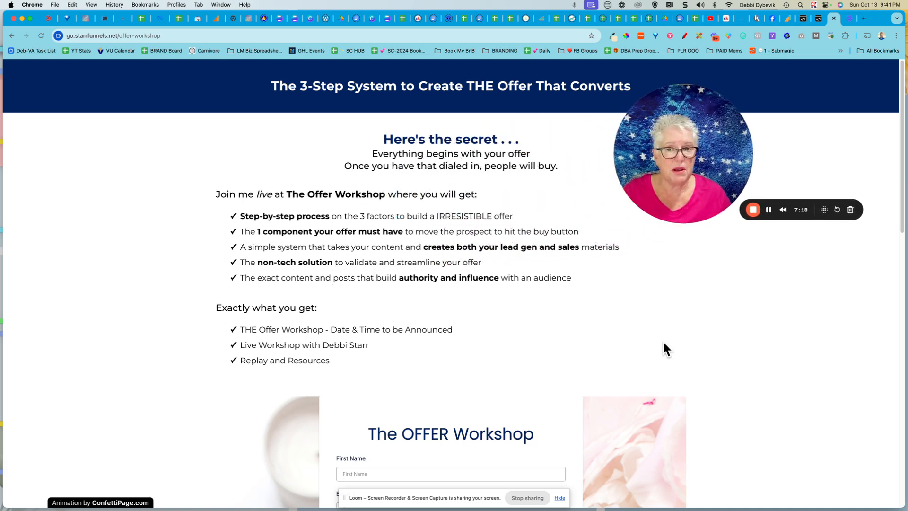